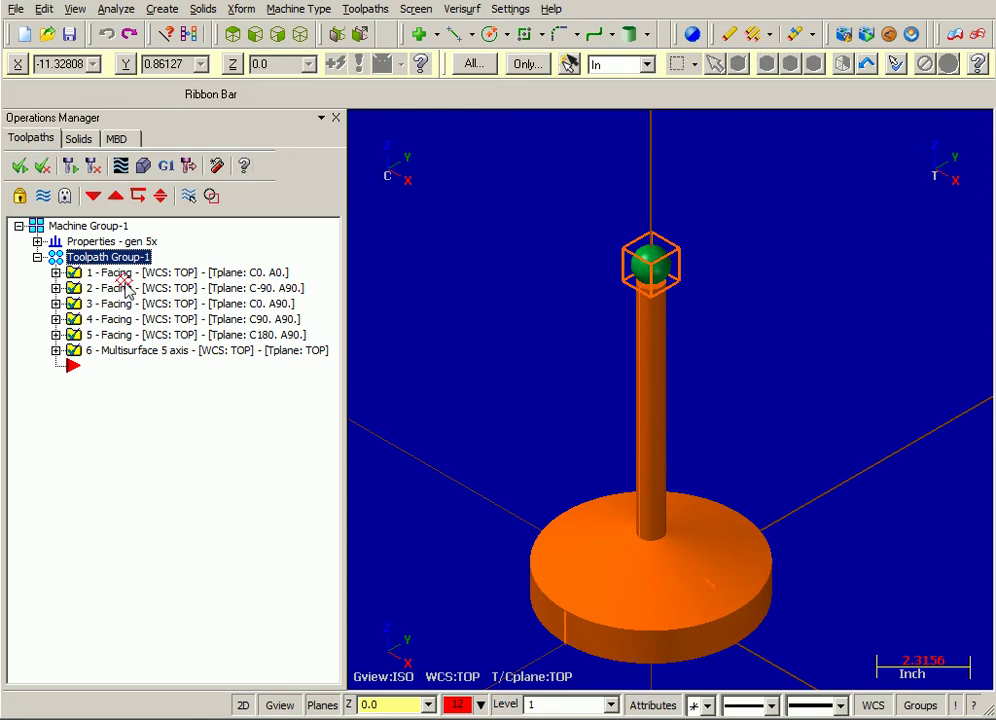
# - Launch a backplot of Toolpath Group-1's six operations
pyautogui.click(121, 167)
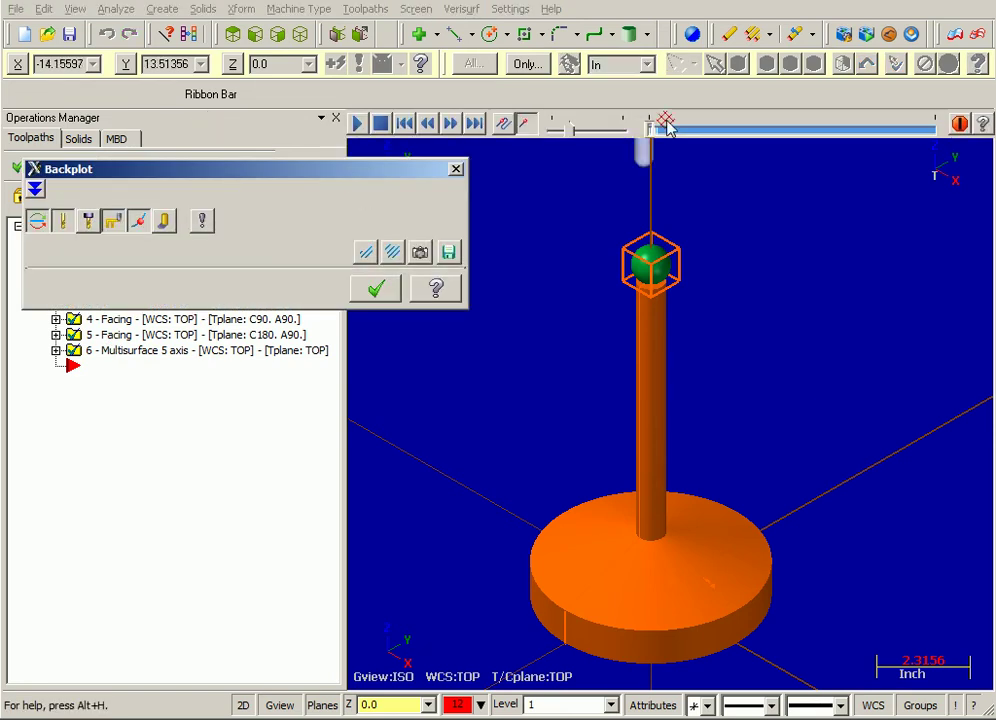
# - Play the backplot partway and orbit the view around the fan of 5-axis tool vectors
pyautogui.moveTo(648, 130); pyautogui.dragTo(731, 139)
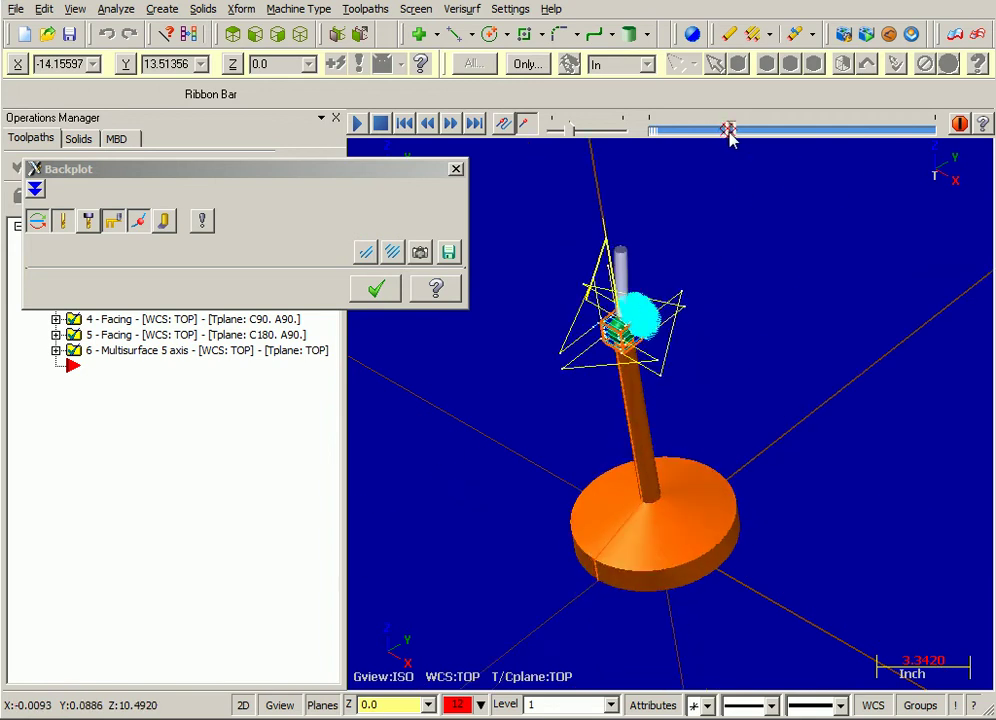
pyautogui.scroll(3, 696, 224)
pyautogui.scroll(3, 850, 290)
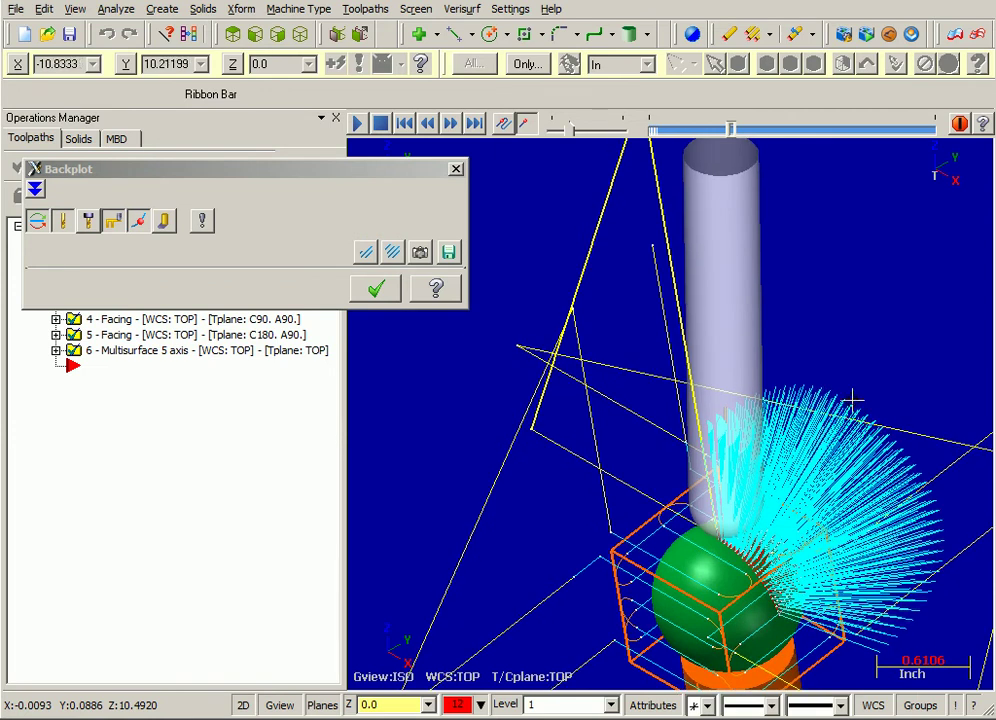
pyautogui.moveTo(816, 419); pyautogui.dragTo(811, 258, button='middle')
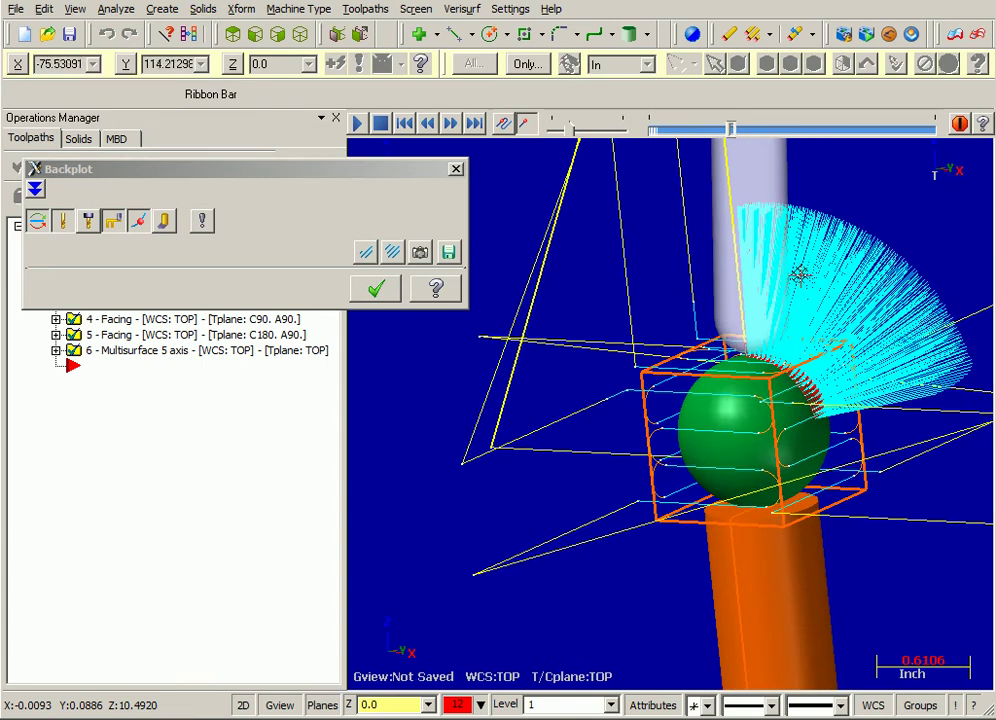
pyautogui.moveTo(795, 303); pyautogui.dragTo(560, 230, button='middle')
pyautogui.moveTo(223, 167); pyautogui.dragTo(244, 106)
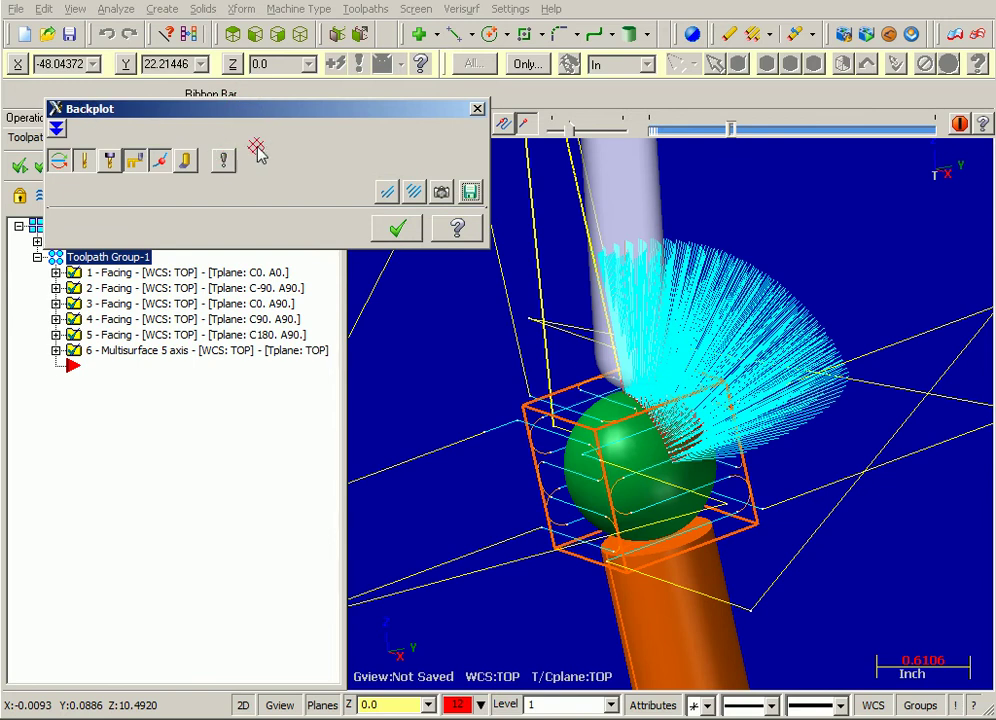
# - Review the backplot display options without changing them and close the backplot
pyautogui.click(223, 162)
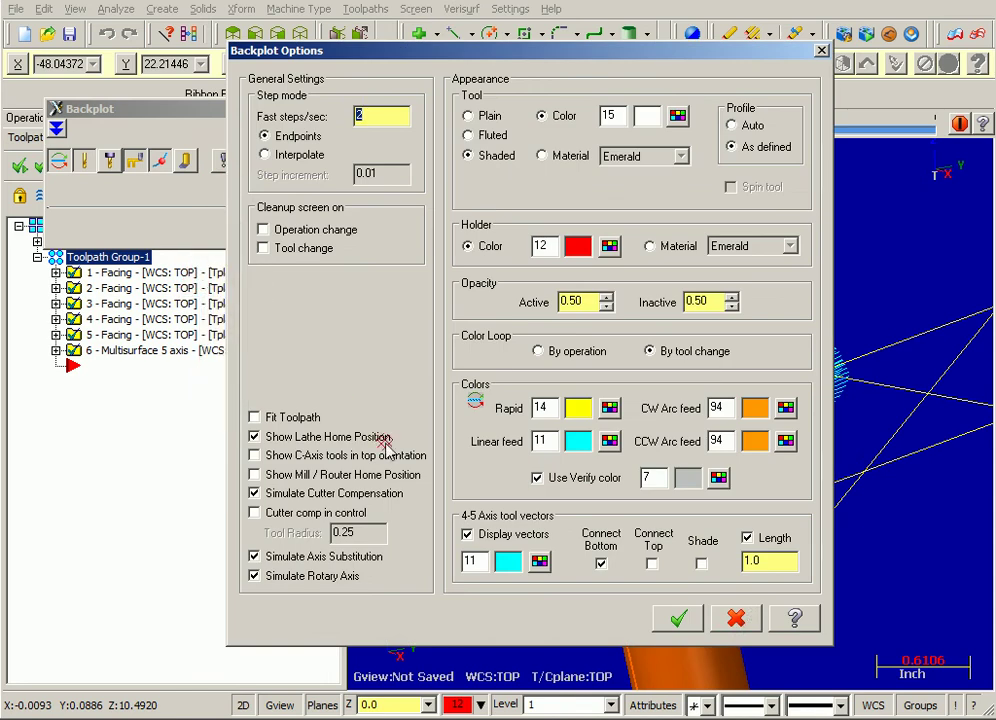
pyautogui.click(735, 618)
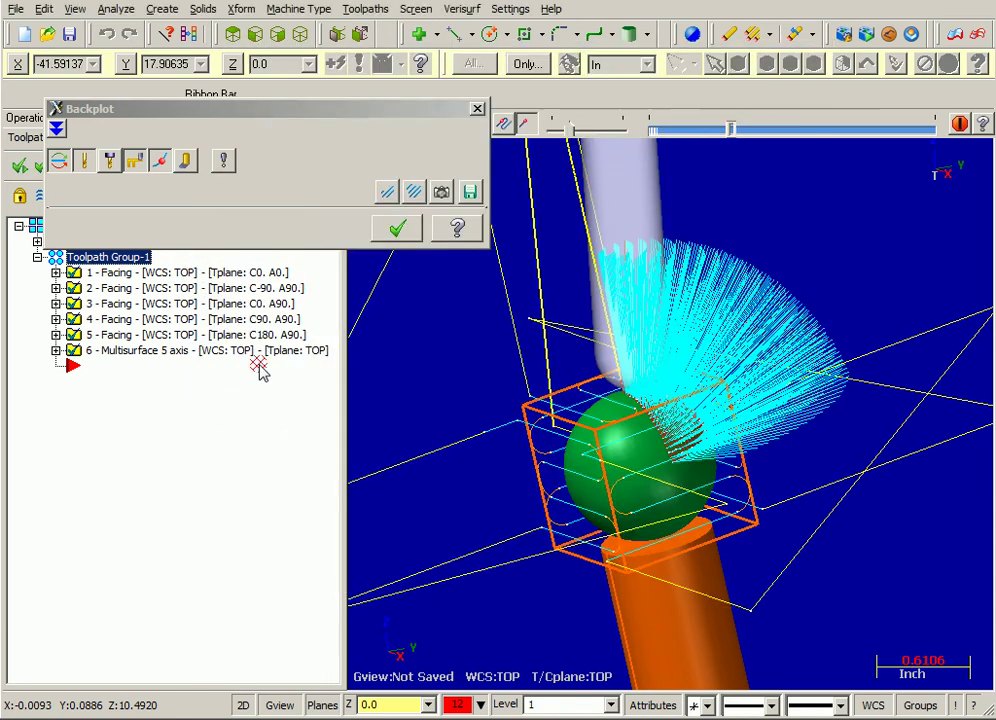
pyautogui.click(392, 230)
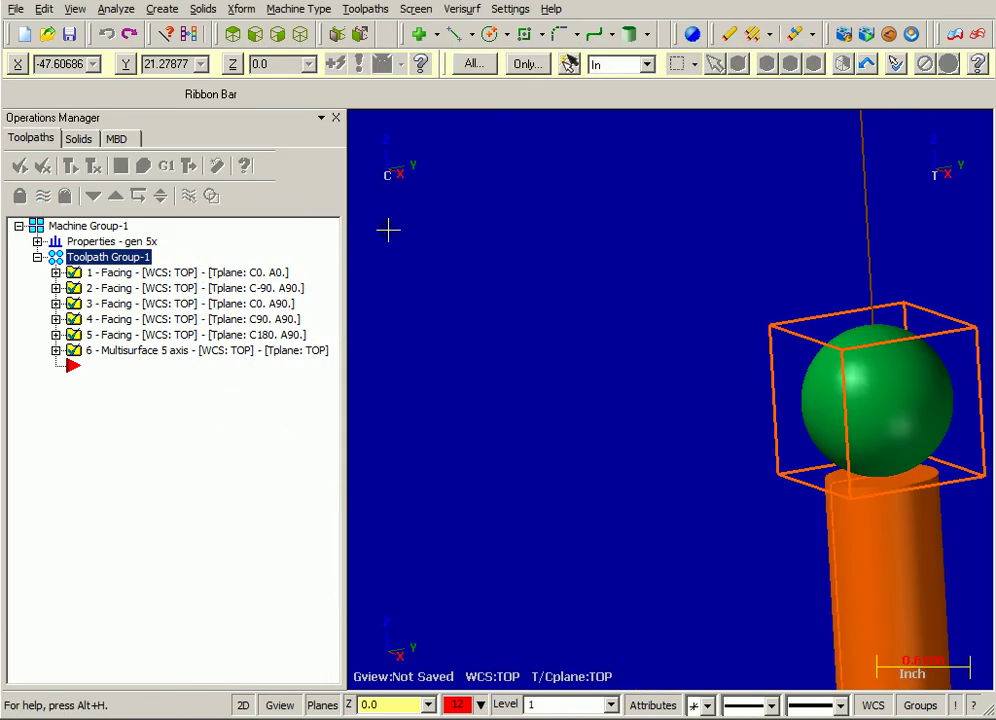
pyautogui.click(511, 9)
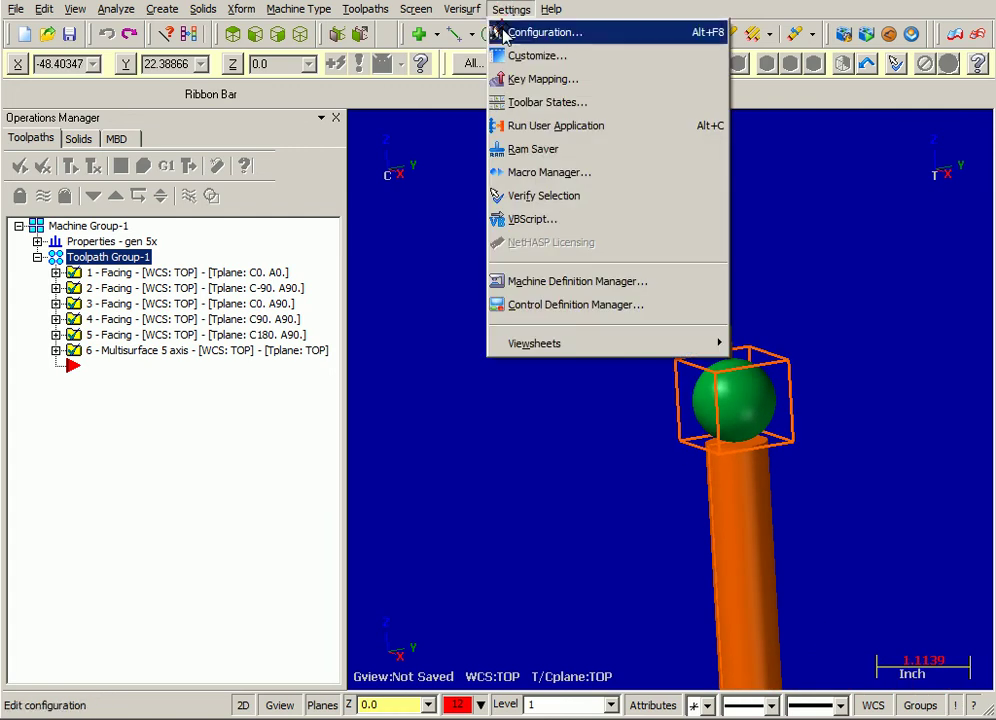
# - In the Backplot configuration, uncheck Simulate Axis Substitution, Simulate Rotary Axis and 4-5 Axis tool vectors
pyautogui.click(505, 32)
pyautogui.moveTo(497, 45); pyautogui.dragTo(435, 53)
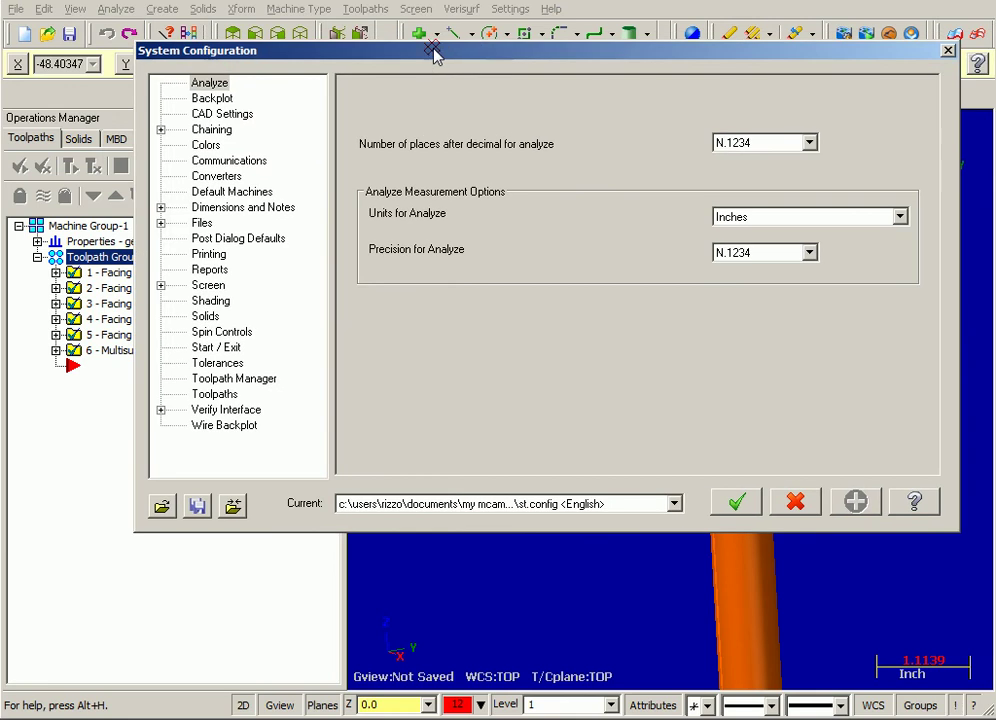
pyautogui.click(223, 99)
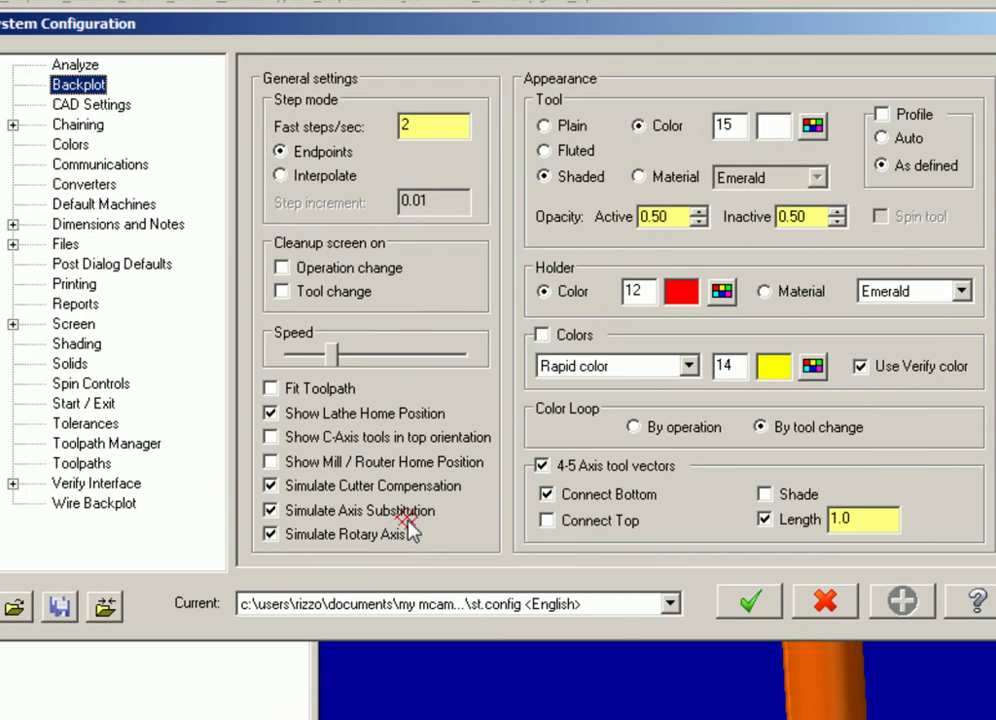
pyautogui.click(271, 511)
pyautogui.click(270, 535)
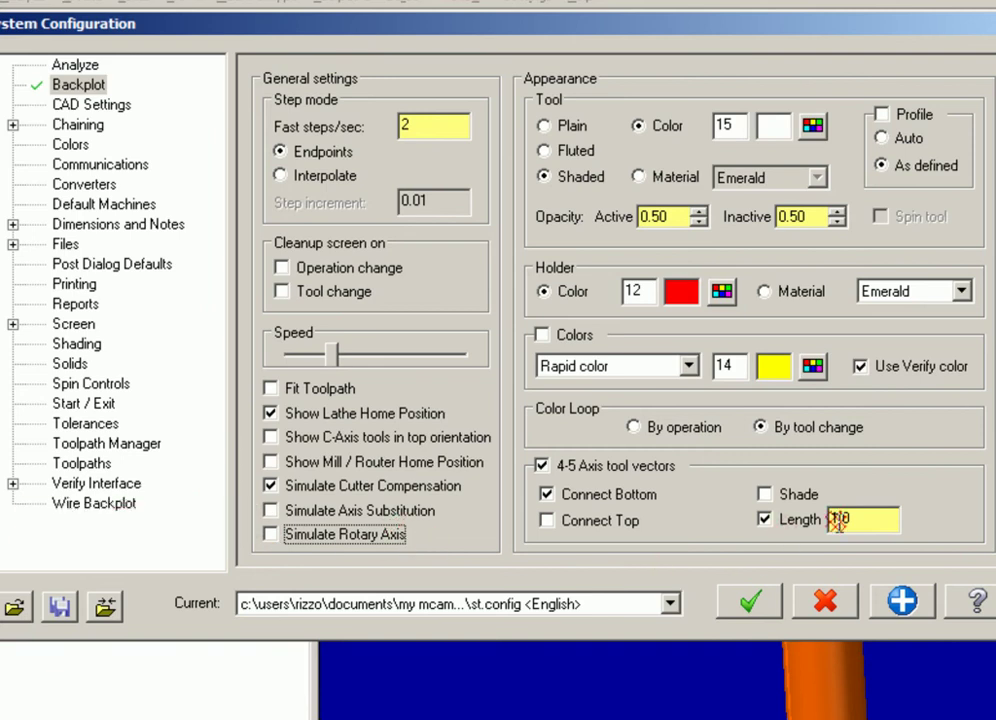
pyautogui.click(543, 466)
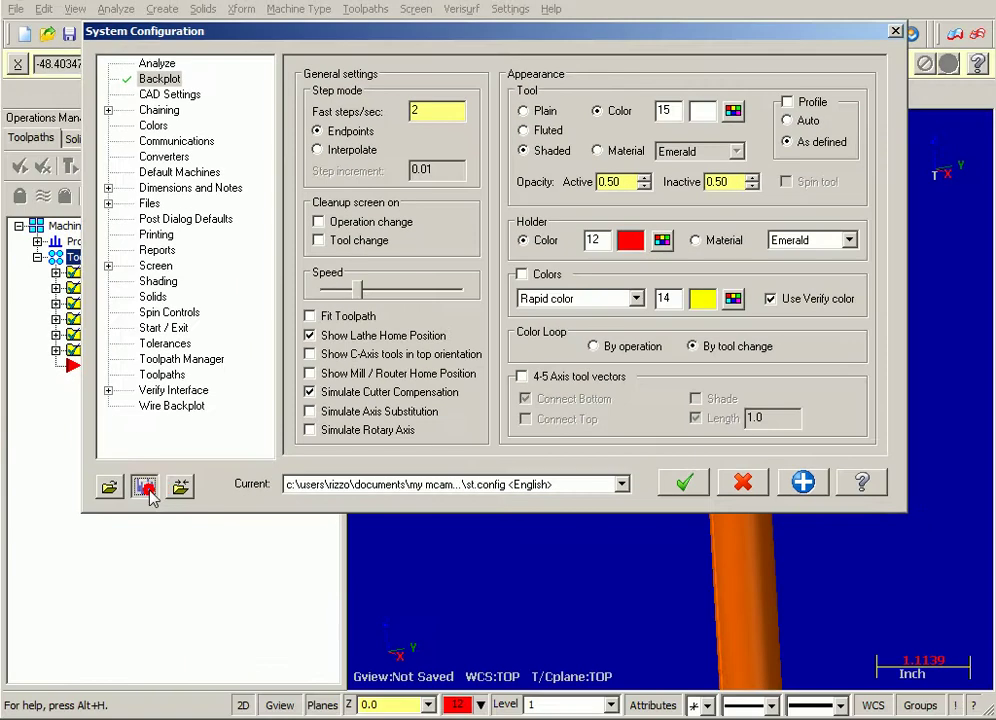
# - Save the changed configuration to its file and apply it
pyautogui.click(61, 605)
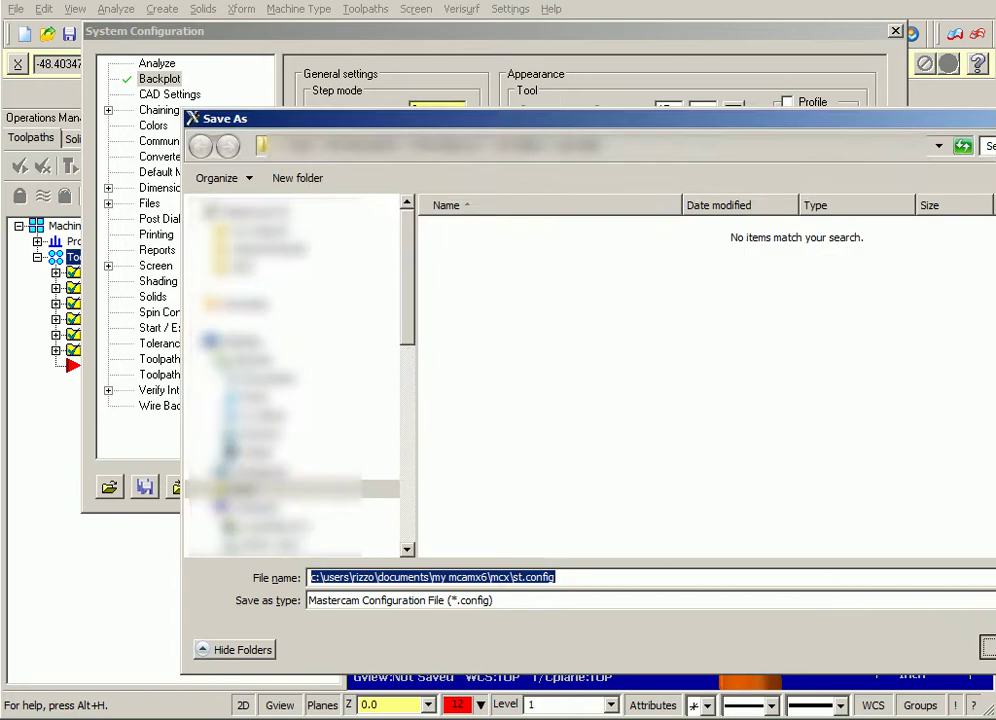
pyautogui.click(990, 650)
pyautogui.click(688, 485)
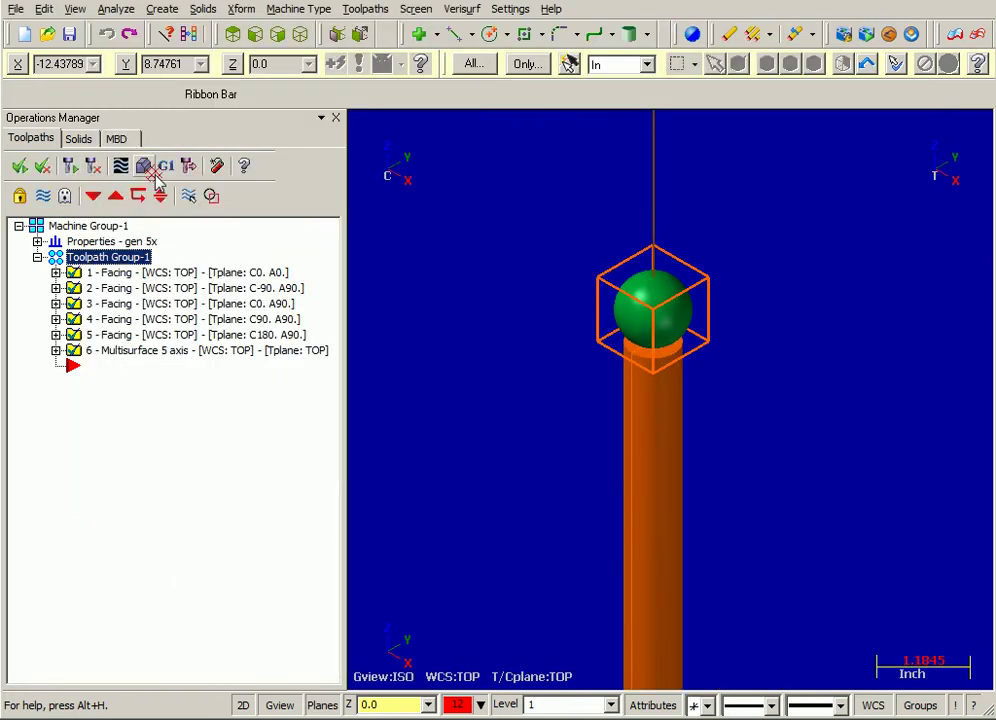
# - Replay the backplot through the toolpath without tool vectors, then close it
pyautogui.click(122, 168)
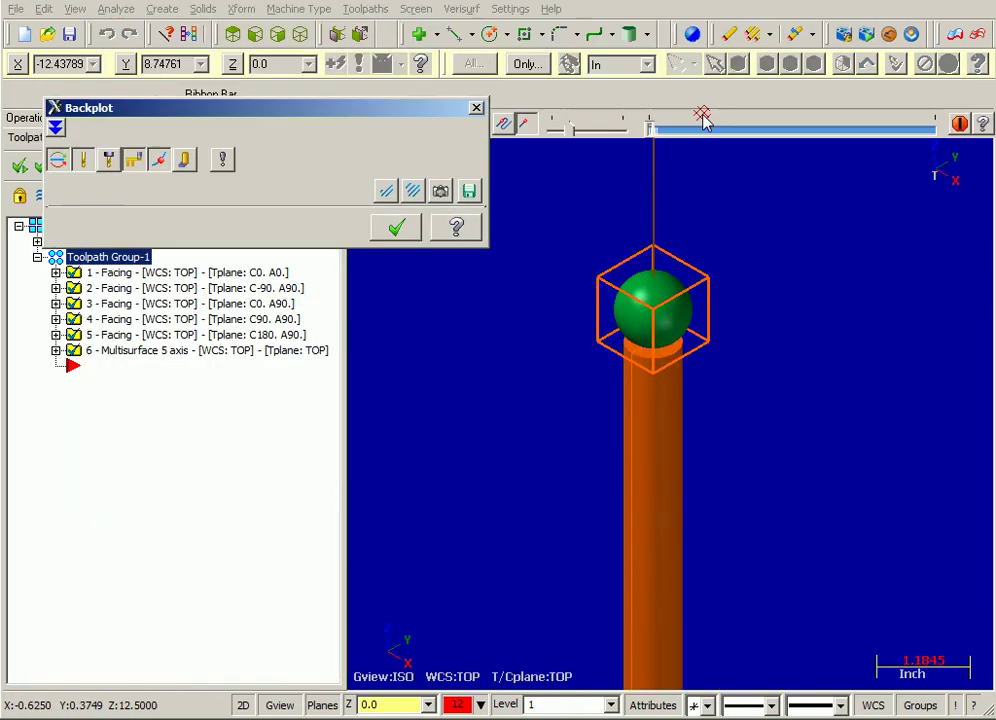
pyautogui.moveTo(653, 130); pyautogui.dragTo(918, 156)
pyautogui.press('Escape')
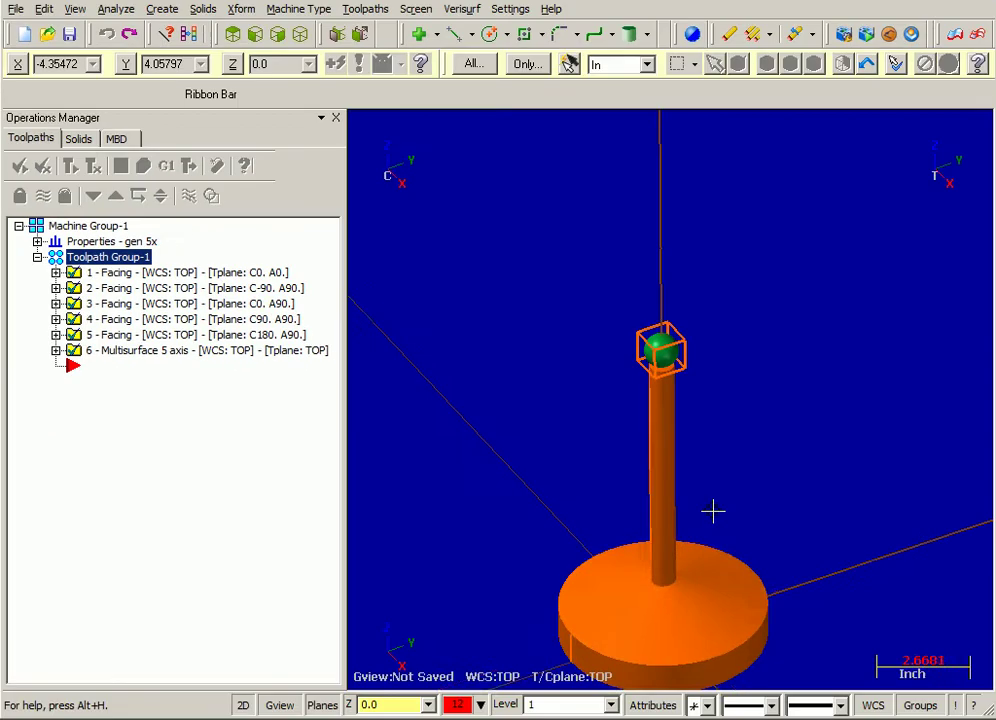
pyautogui.scroll(-3, 712, 512)
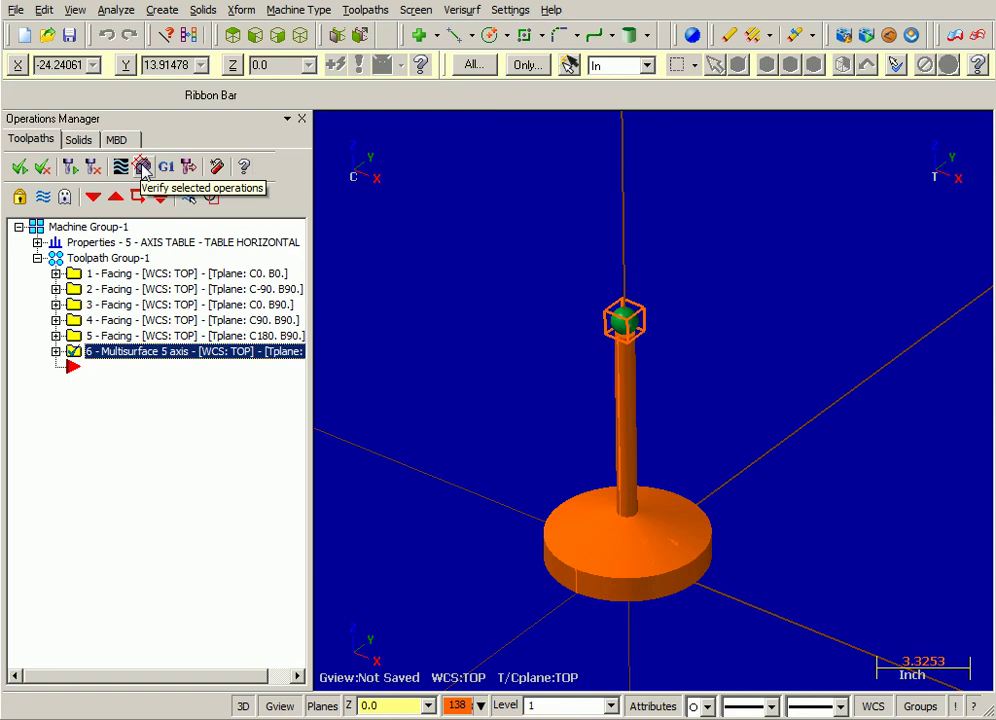
# - Backplot the Multisurface 5 axis operation partway on the table-table horizontal machine, then close it
pyautogui.click(121, 167)
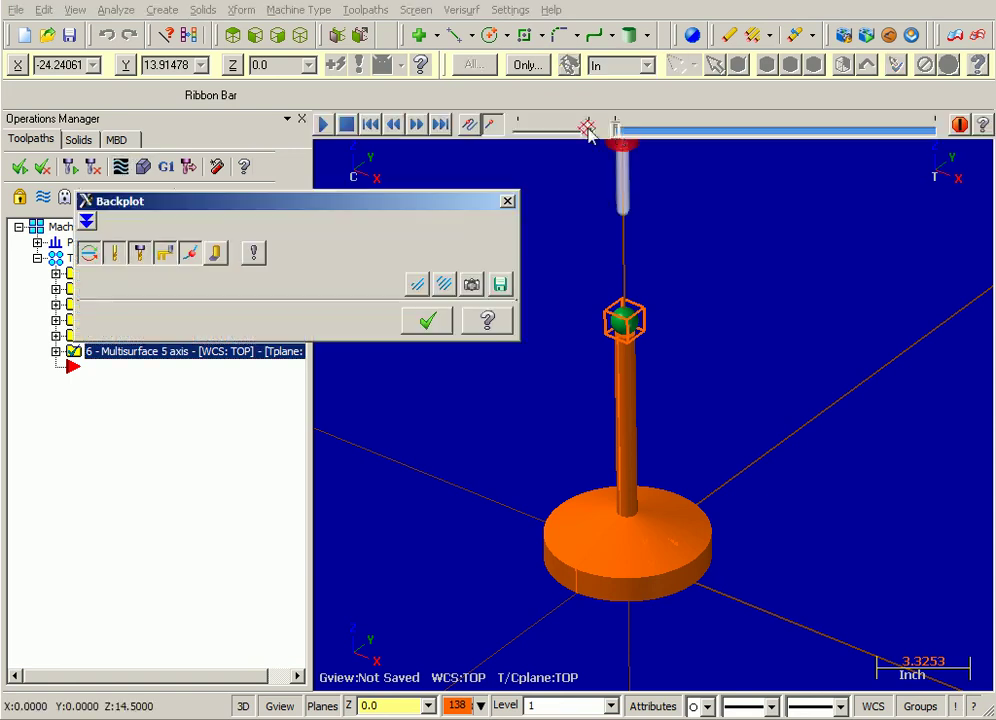
pyautogui.moveTo(617, 134); pyautogui.dragTo(733, 132)
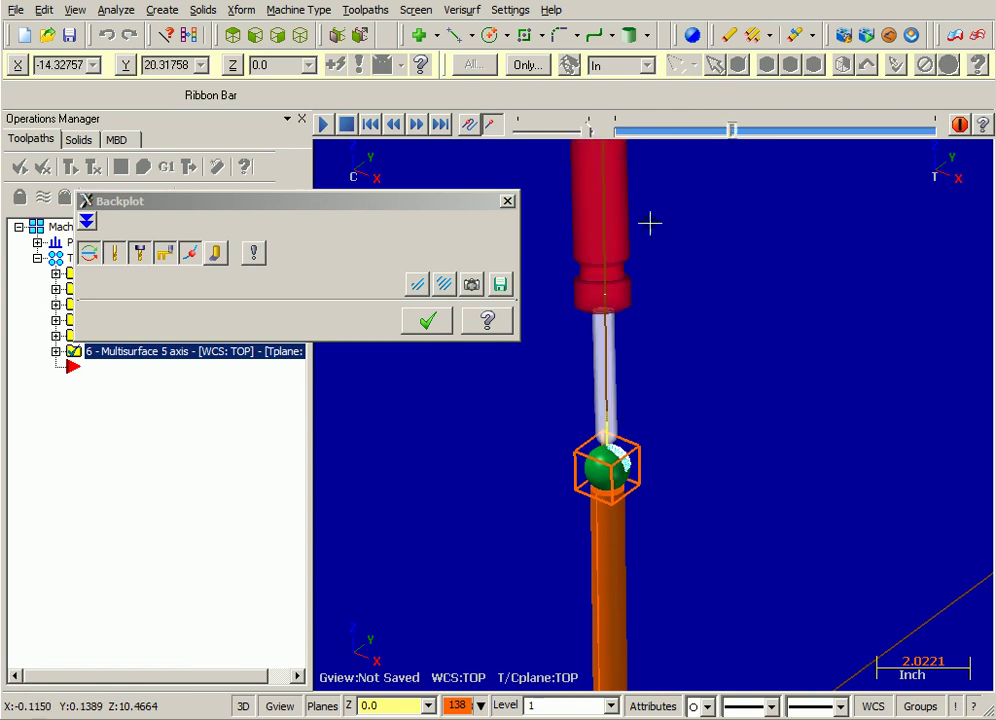
pyautogui.click(425, 323)
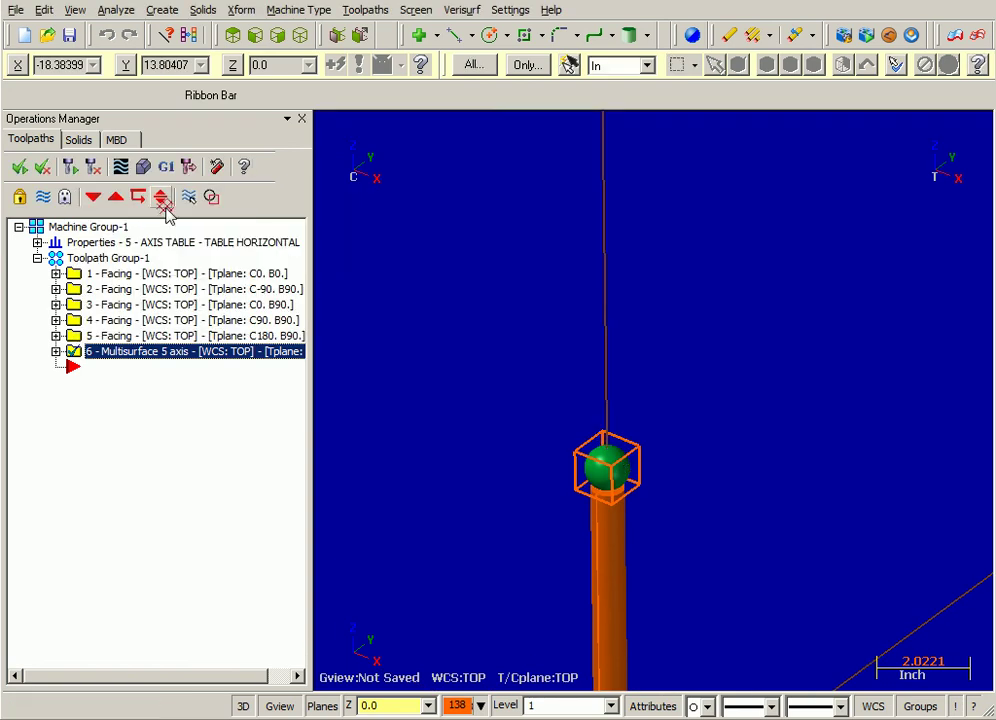
# - Verify the Multisurface 5 axis cut with a pause and resume, then close STL Compare and Verify
pyautogui.click(146, 170)
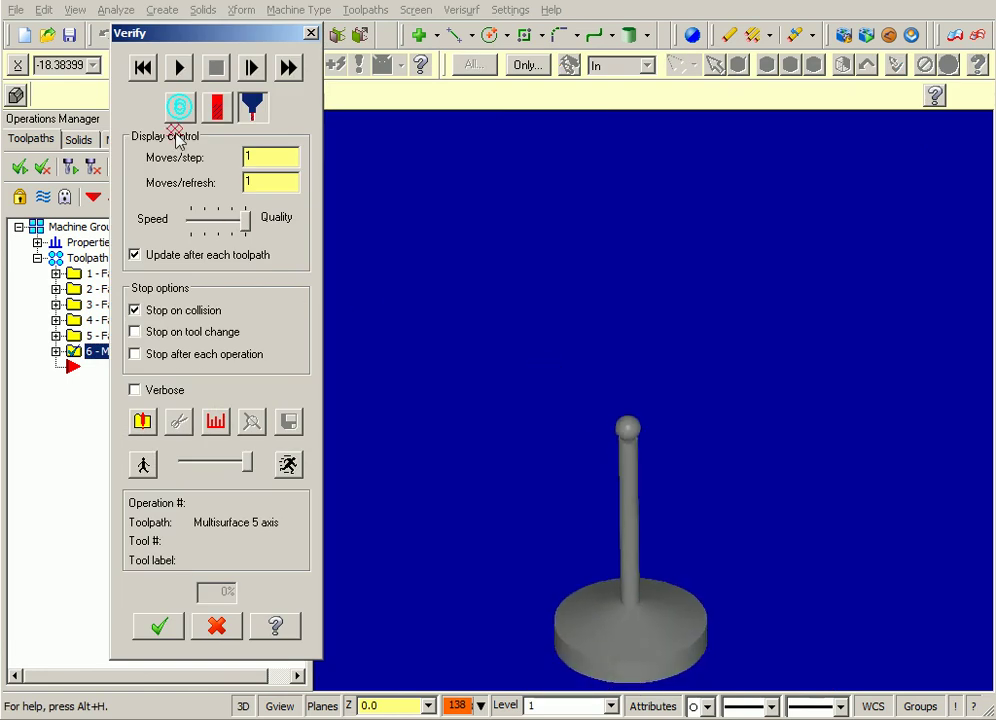
pyautogui.click(182, 70)
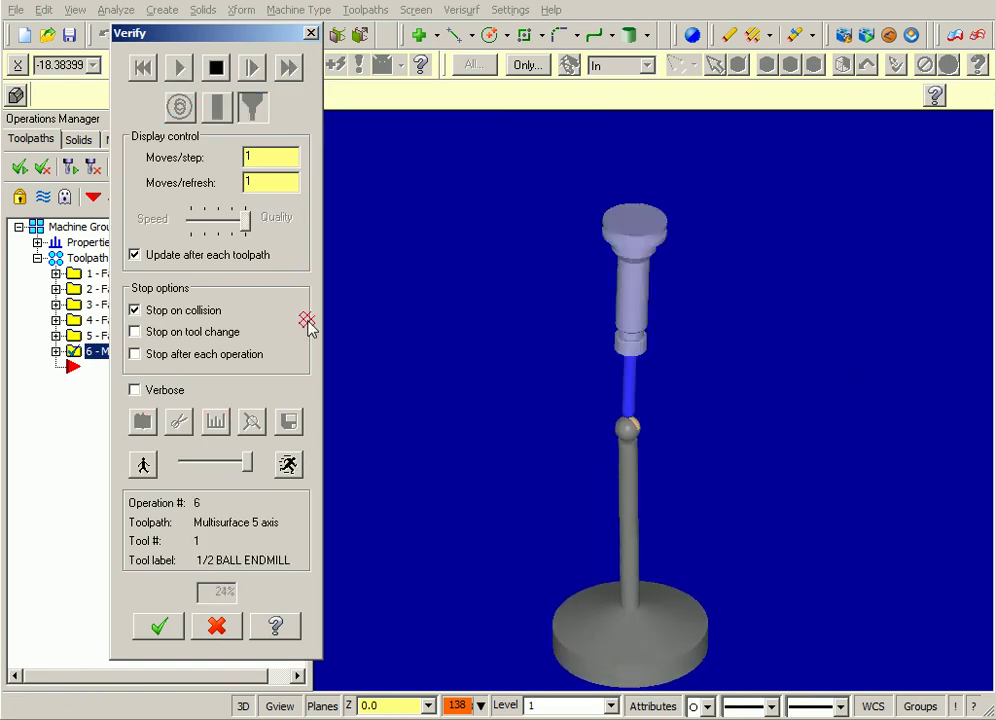
pyautogui.click(214, 70)
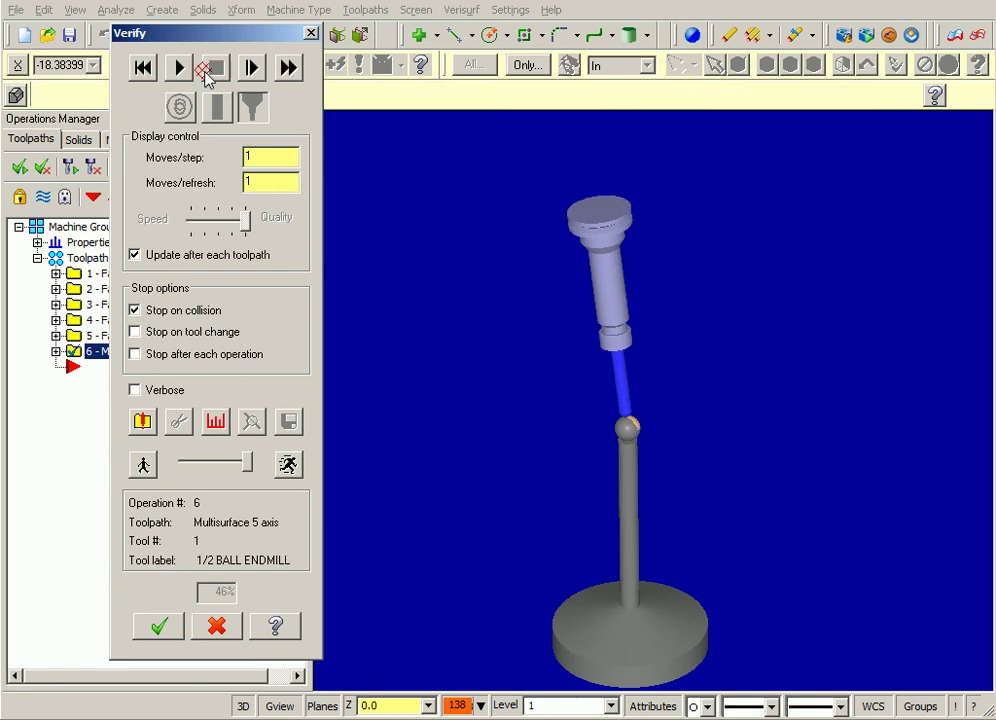
pyautogui.click(177, 68)
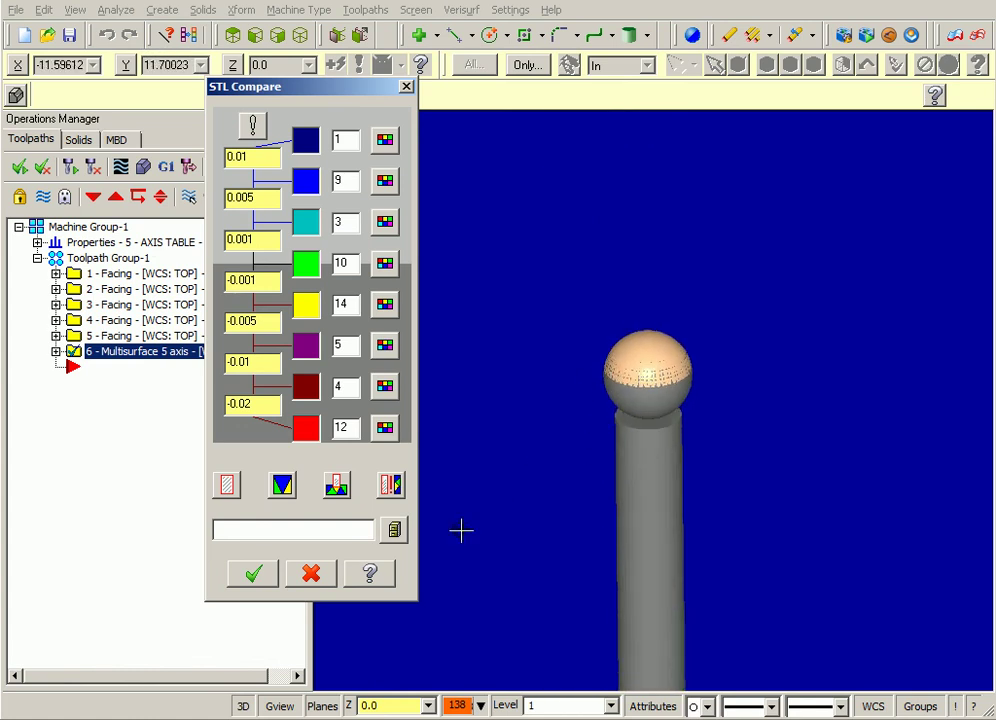
pyautogui.click(310, 573)
pyautogui.click(316, 32)
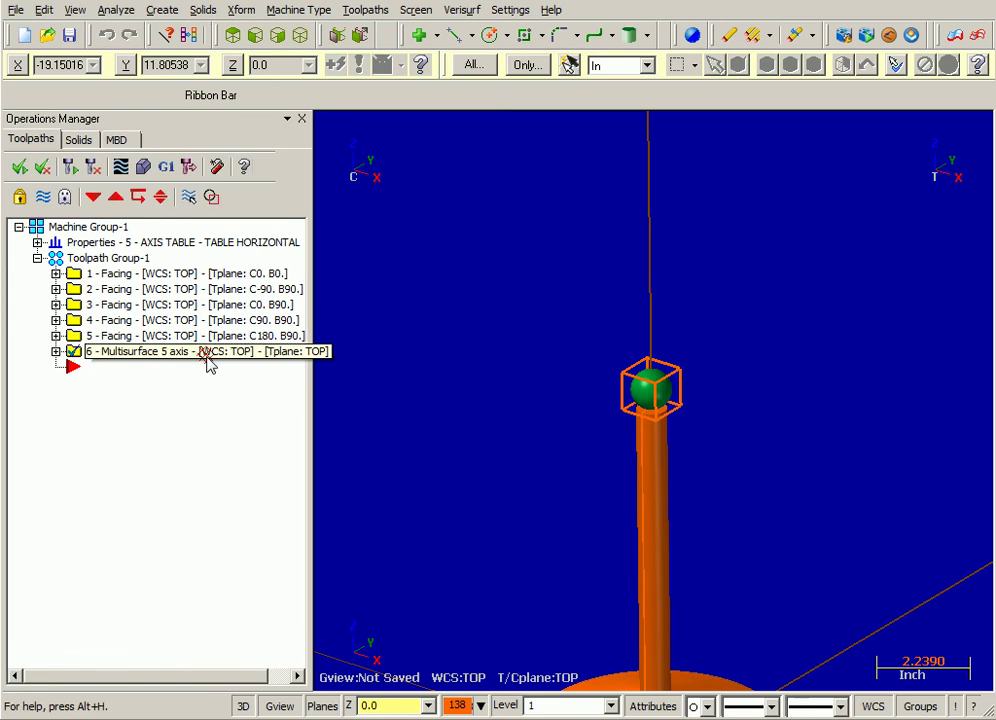
pyautogui.scroll(-5, 480, 438)
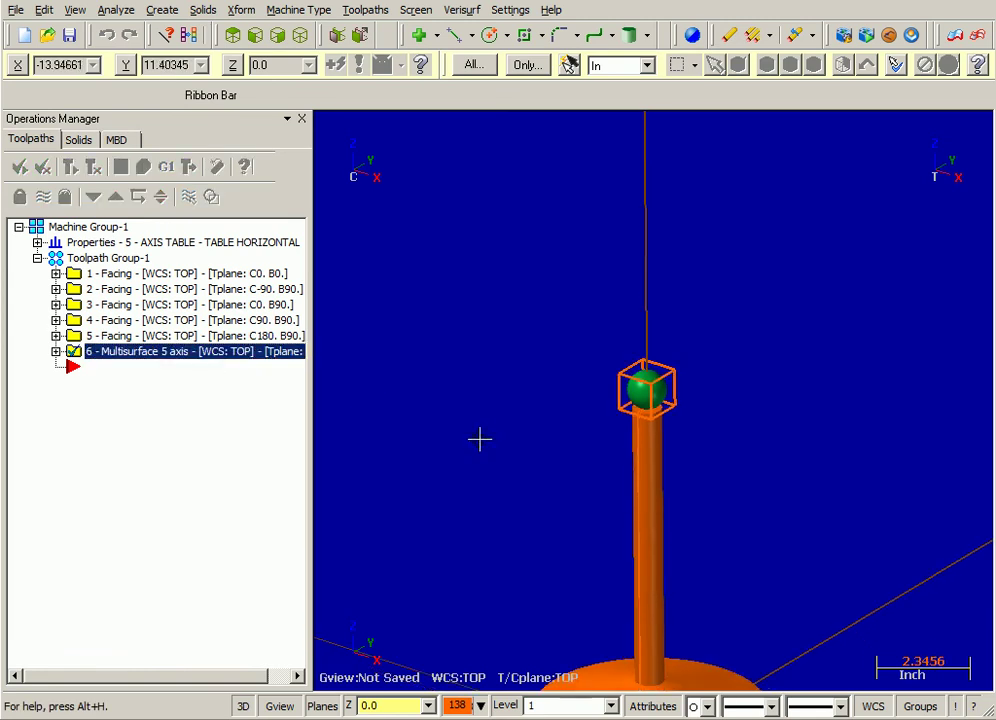
# - Play operation 6 in Machine Simulation on the trunnion-table mill, orbiting to view it from the side
pyautogui.click(845, 35)
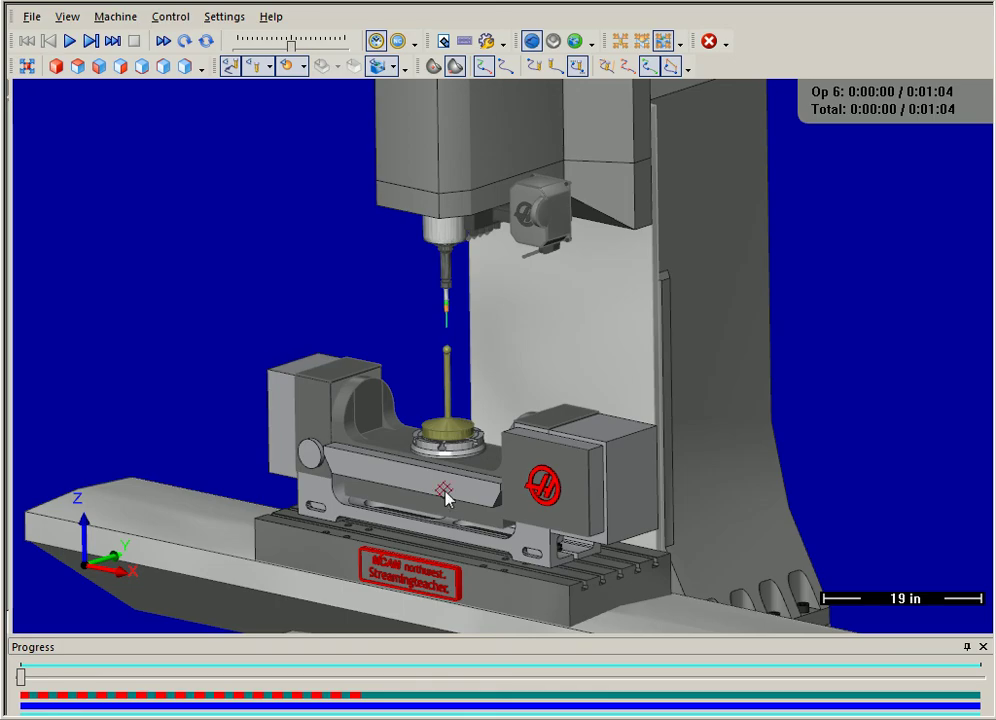
pyautogui.click(68, 41)
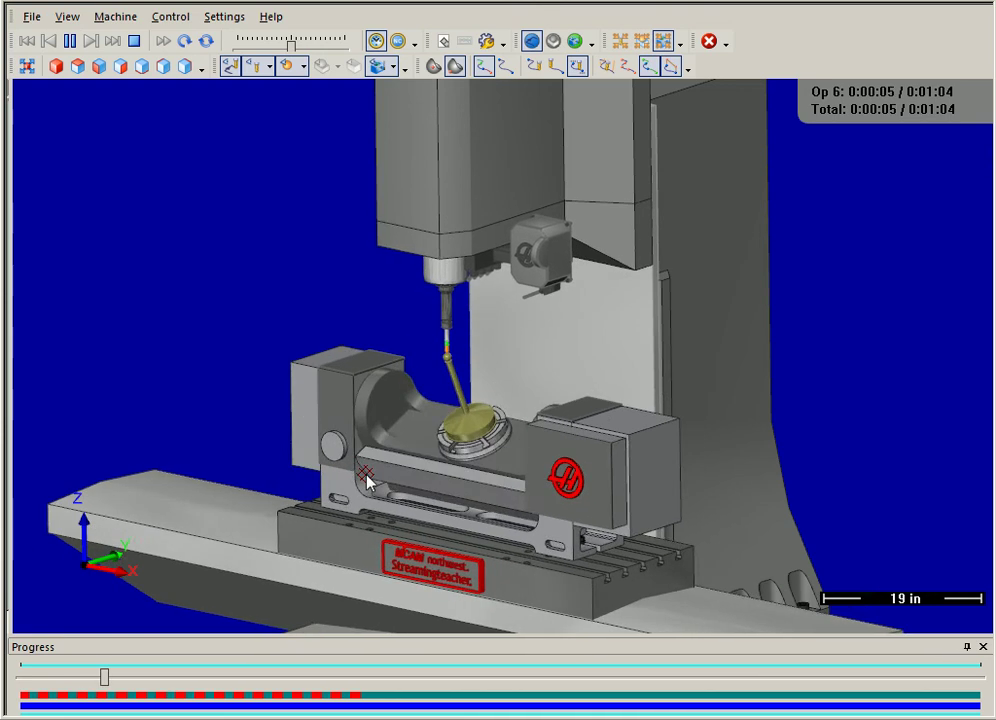
pyautogui.scroll(3, 400, 490)
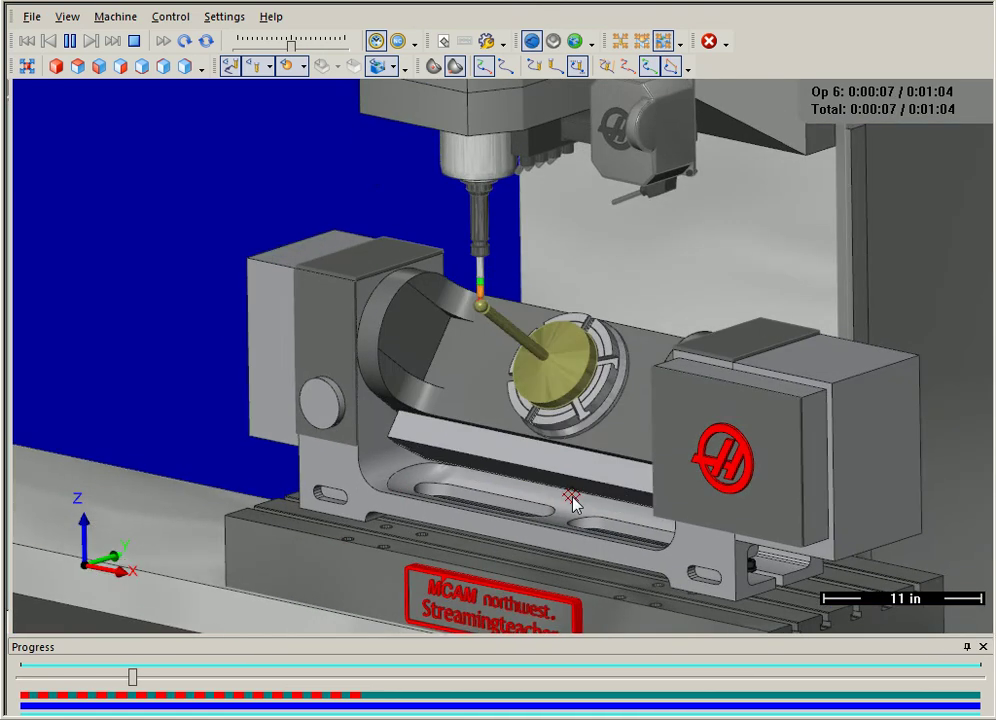
pyautogui.scroll(-1, 580, 508)
pyautogui.moveTo(585, 515); pyautogui.dragTo(530, 505, button='middle')
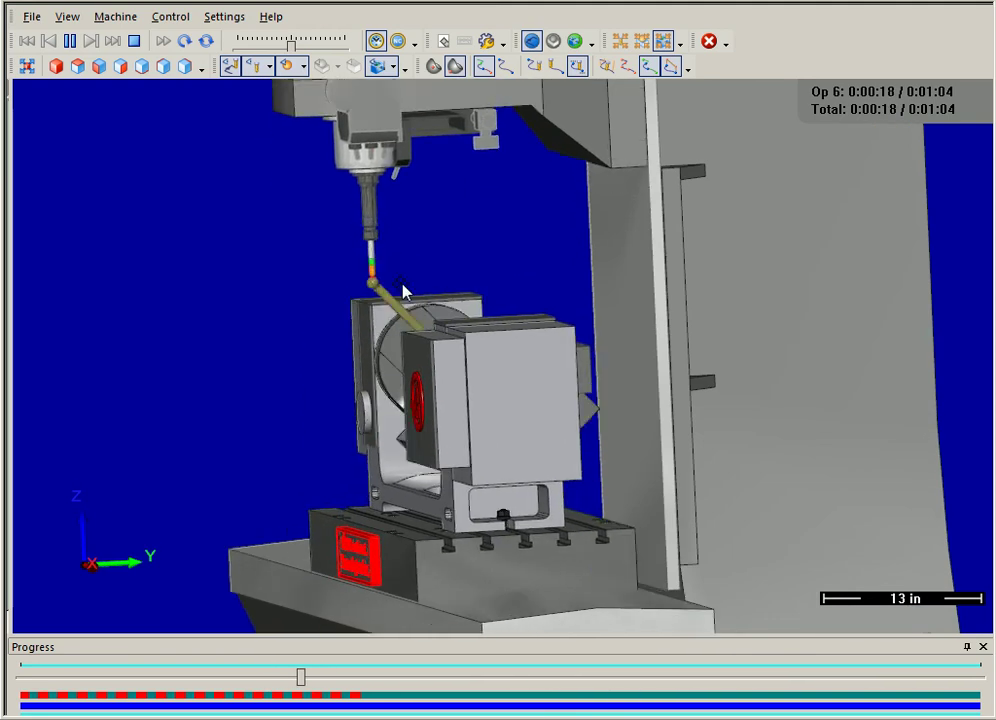
pyautogui.moveTo(515, 338); pyautogui.dragTo(631, 338, button='middle')
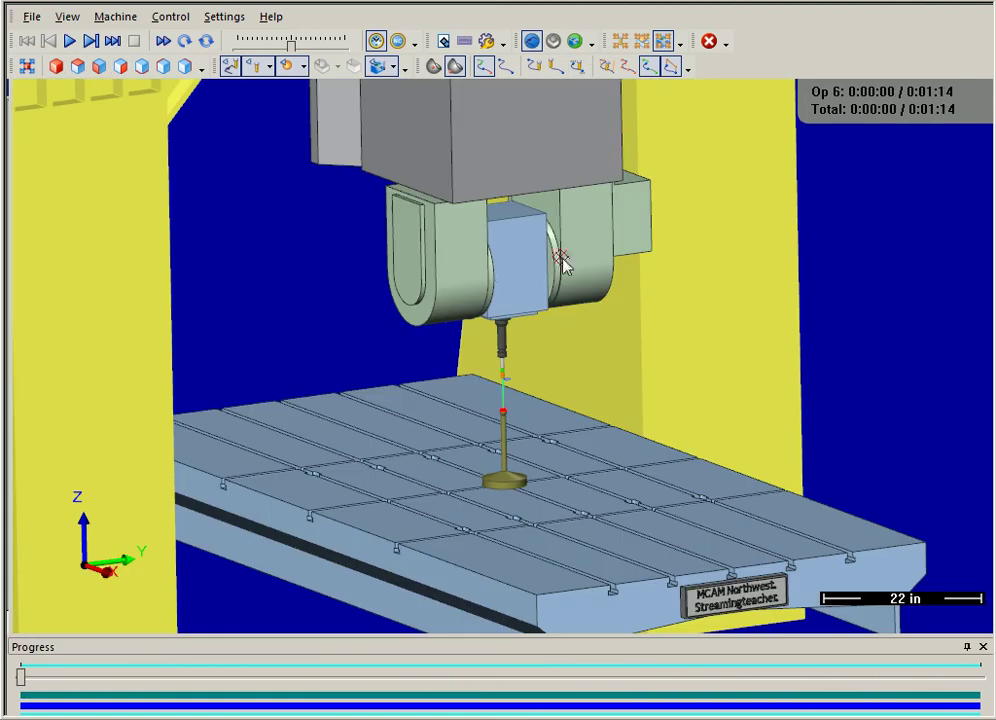
# - Play operation 6 on the gantry machine with tool vector display off, orbiting to a frontal view
pyautogui.click(69, 42)
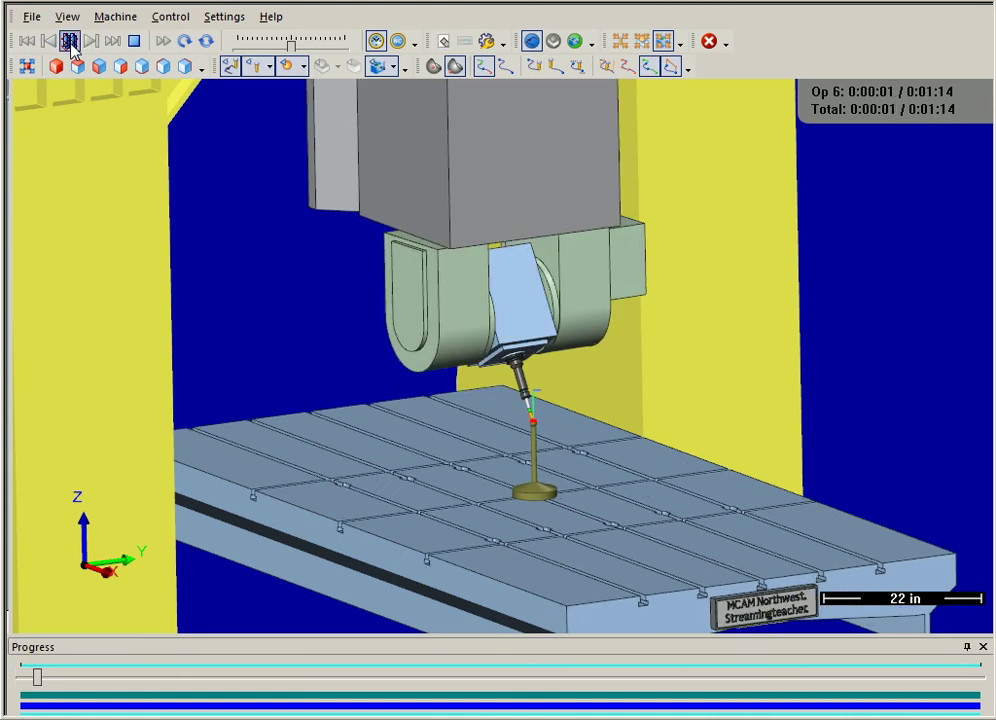
pyautogui.scroll(10, 365, 342)
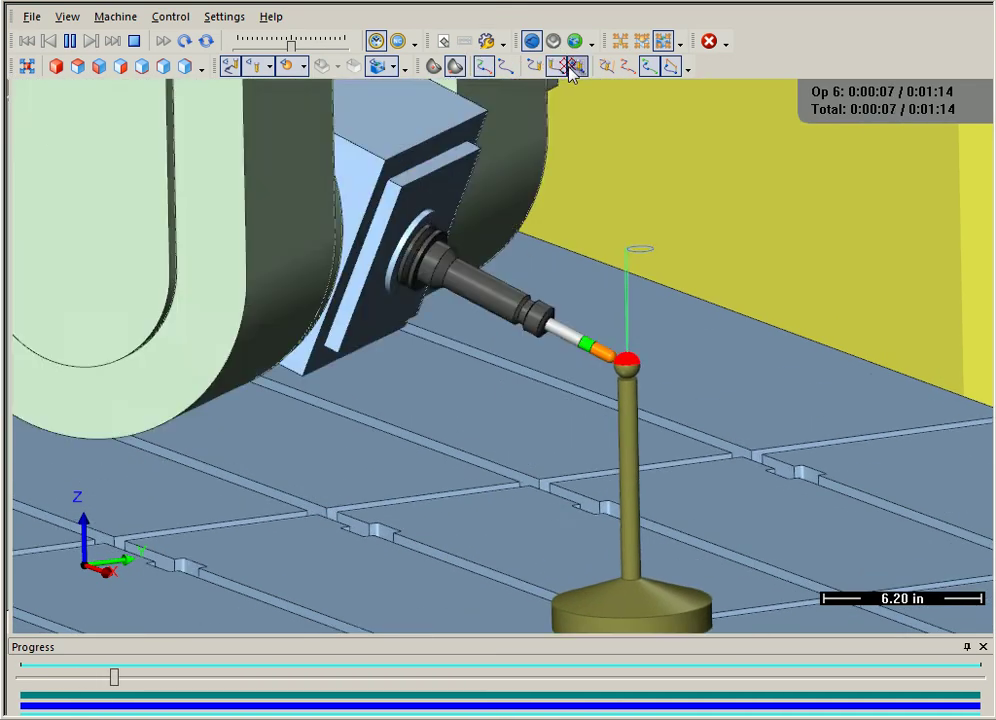
pyautogui.click(576, 68)
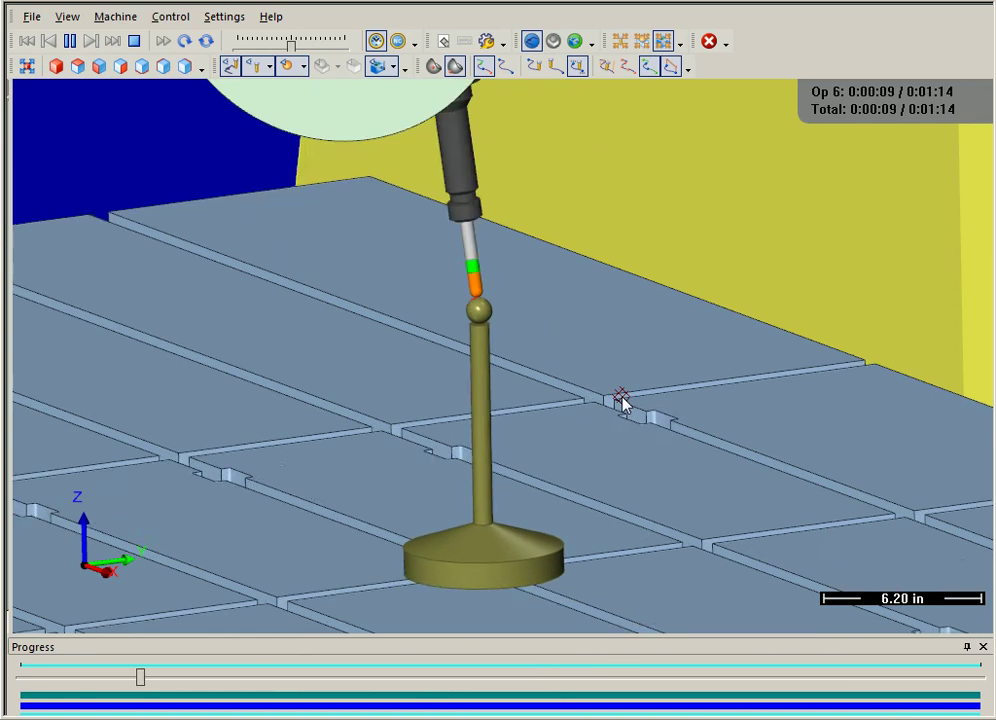
pyautogui.scroll(-3, 621, 400)
pyautogui.scroll(-3, 582, 367)
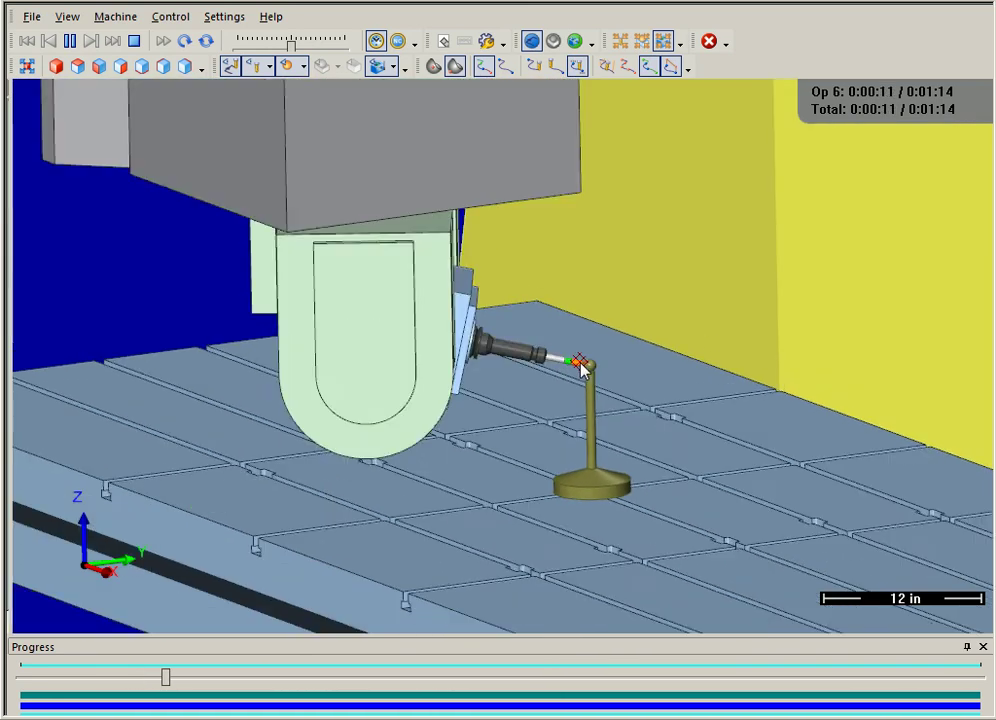
pyautogui.scroll(-3, 582, 367)
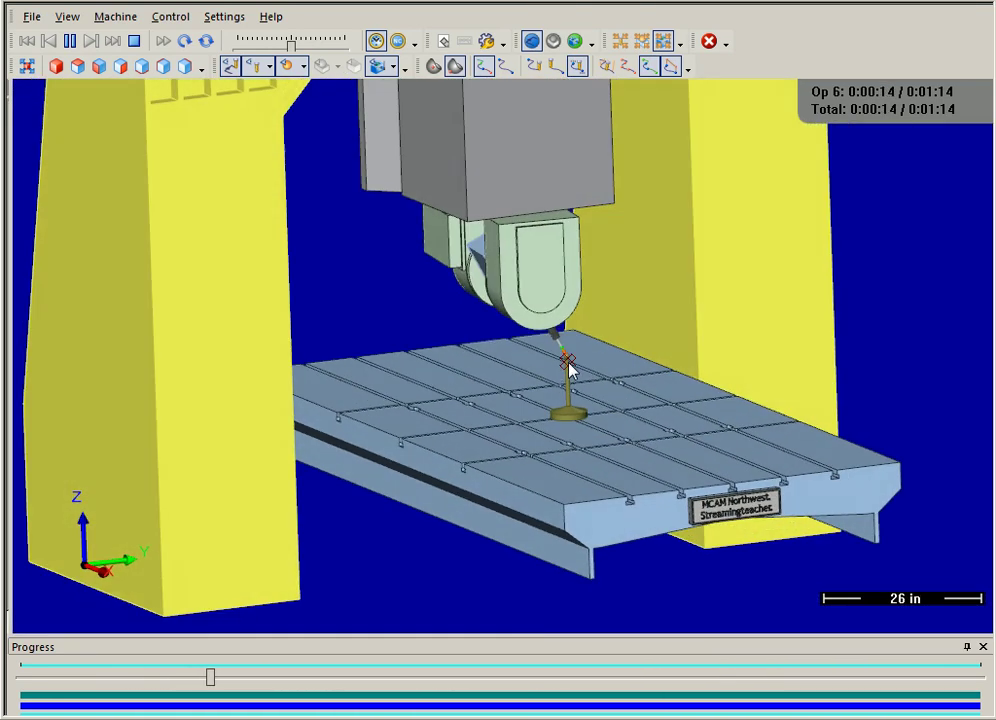
pyautogui.moveTo(561, 367); pyautogui.dragTo(607, 355, button='middle')
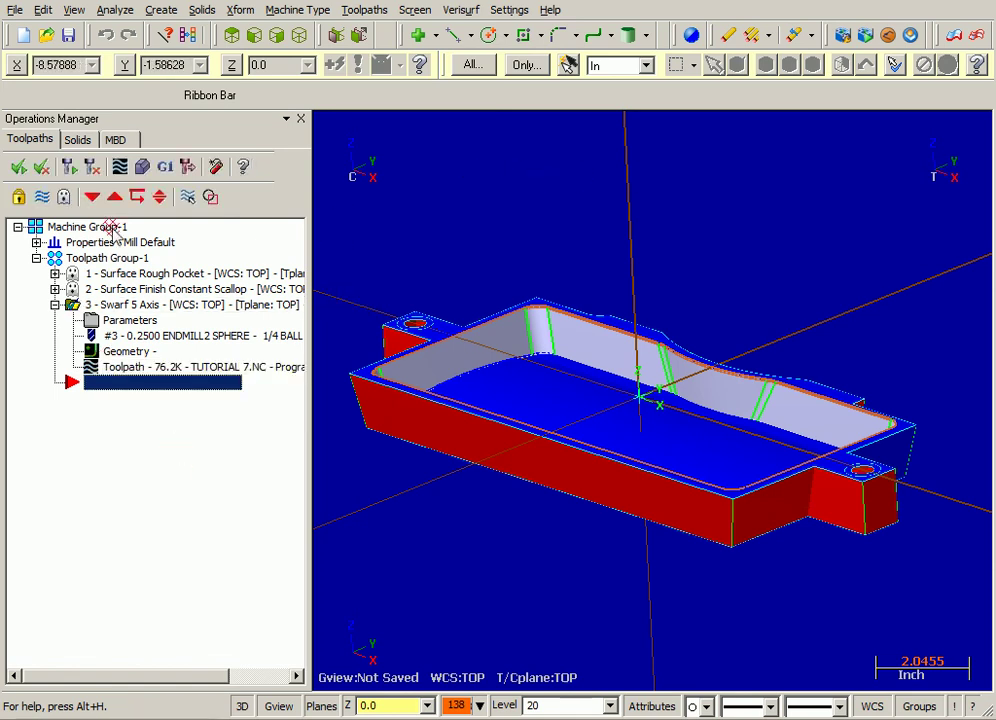
pyautogui.click(122, 167)
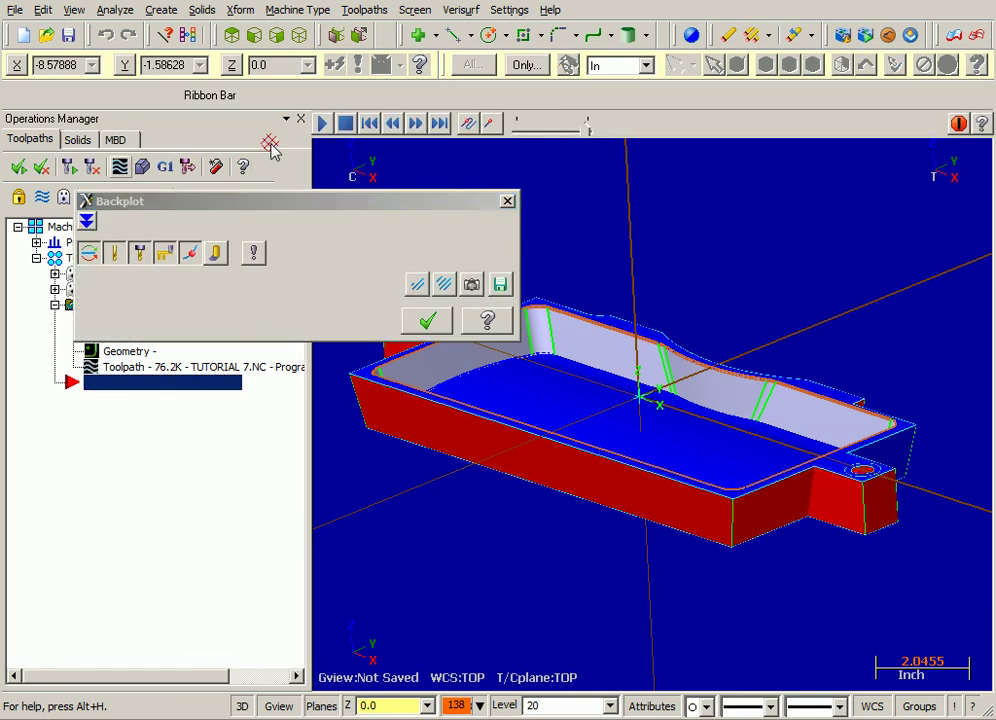
pyautogui.moveTo(400, 202); pyautogui.dragTo(358, 91)
pyautogui.moveTo(617, 124)
pyautogui.mouseDown()
pyautogui.moveTo(631, 138)
pyautogui.moveTo(669, 133)
pyautogui.moveTo(882, 171)
pyautogui.moveTo(911, 122)
pyautogui.moveTo(930, 127)
pyautogui.mouseUp()
pyautogui.click(389, 208)
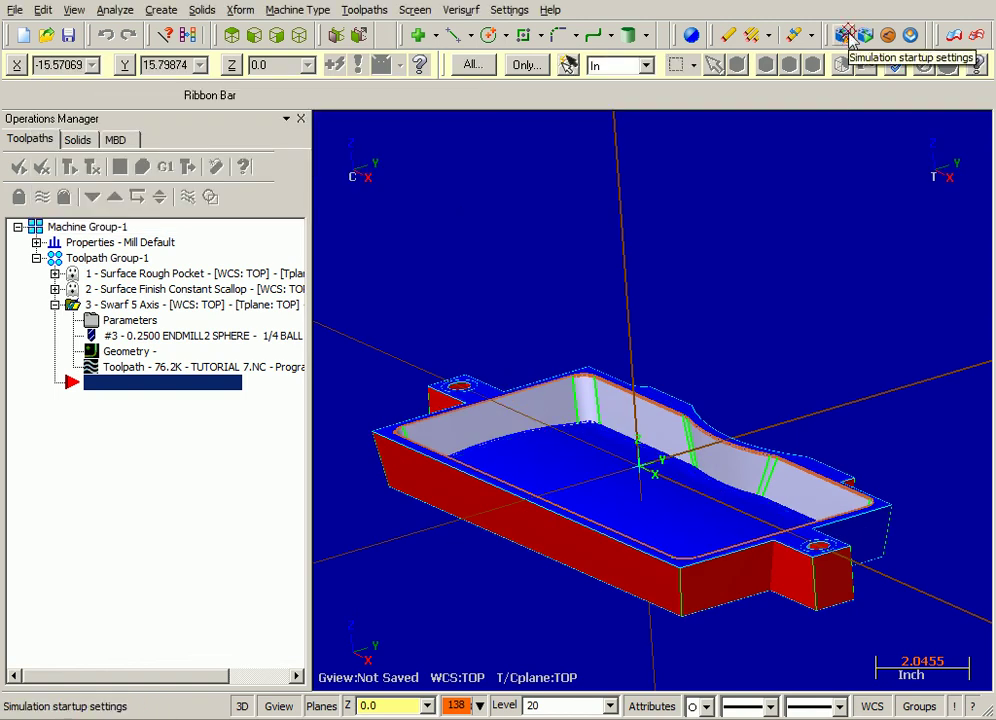
# - Simulate the Swarf 5 Axis toolpath on the gantry, zoom in, and scrub the Progress slider back and forth
pyautogui.click(858, 36)
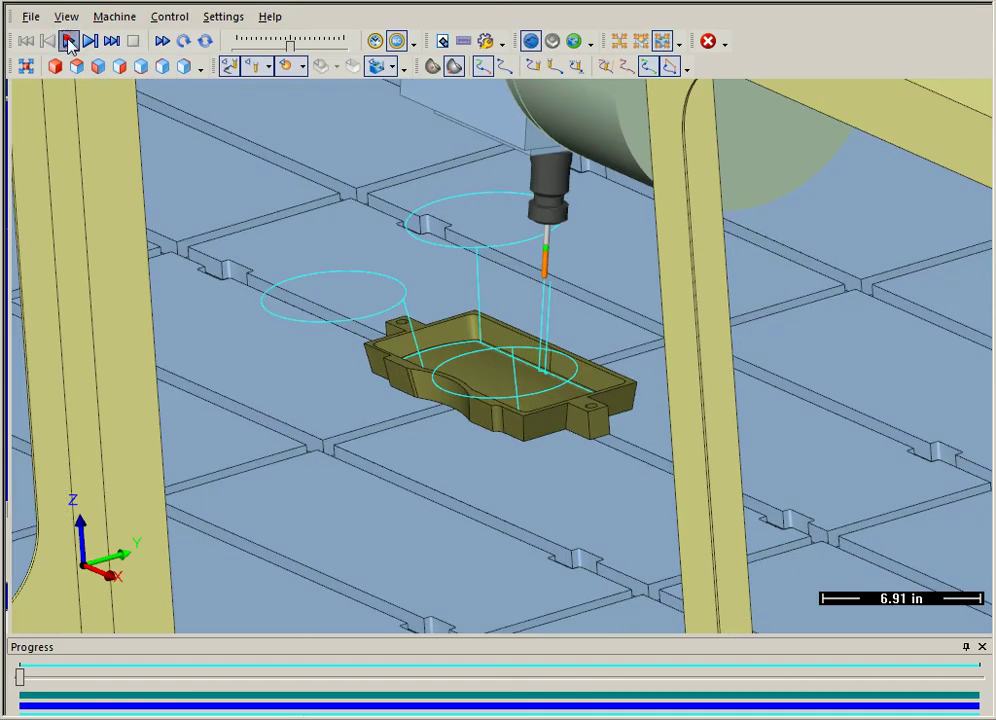
pyautogui.click(68, 41)
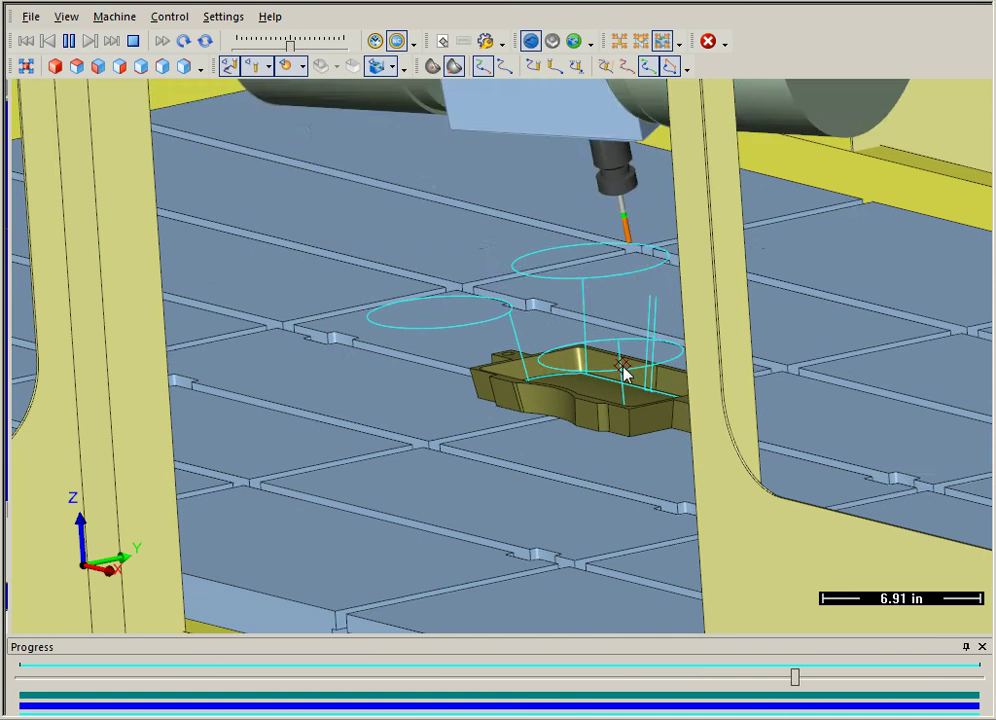
pyautogui.moveTo(511, 288); pyautogui.dragTo(422, 222)
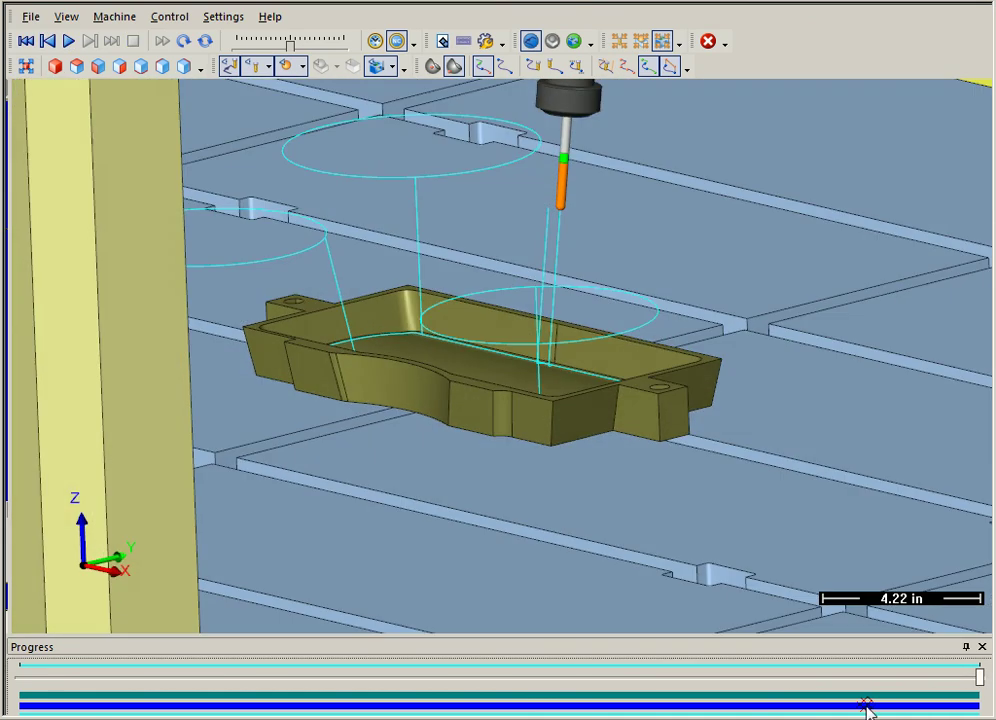
pyautogui.moveTo(978, 683); pyautogui.dragTo(758, 677)
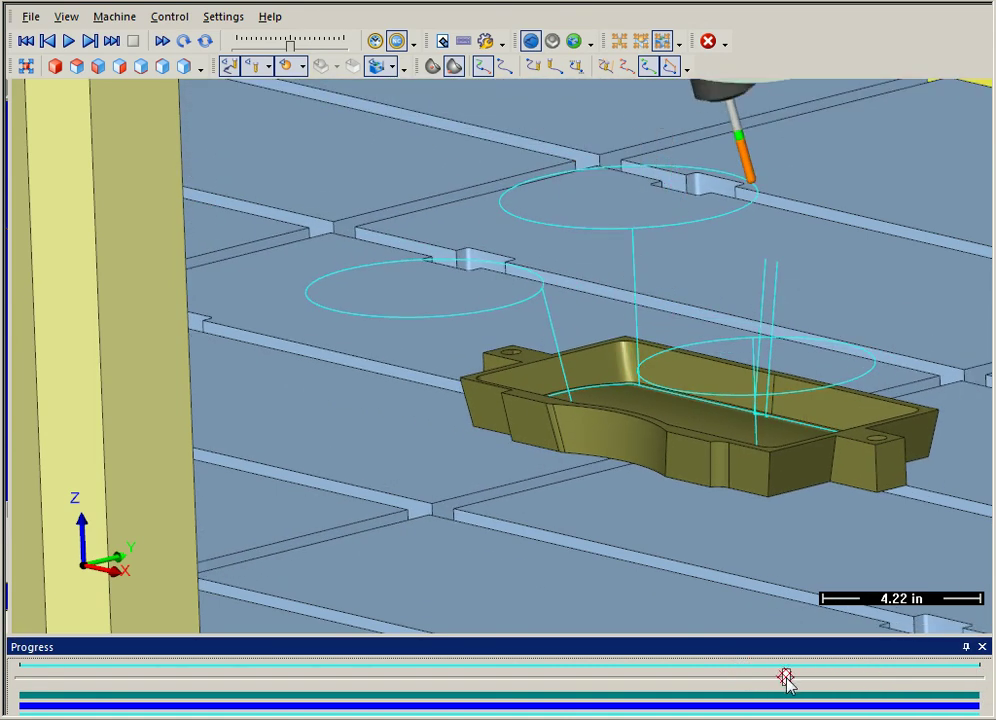
pyautogui.moveTo(835, 690)
pyautogui.mouseDown()
pyautogui.moveTo(865, 697)
pyautogui.moveTo(842, 695)
pyautogui.mouseUp()
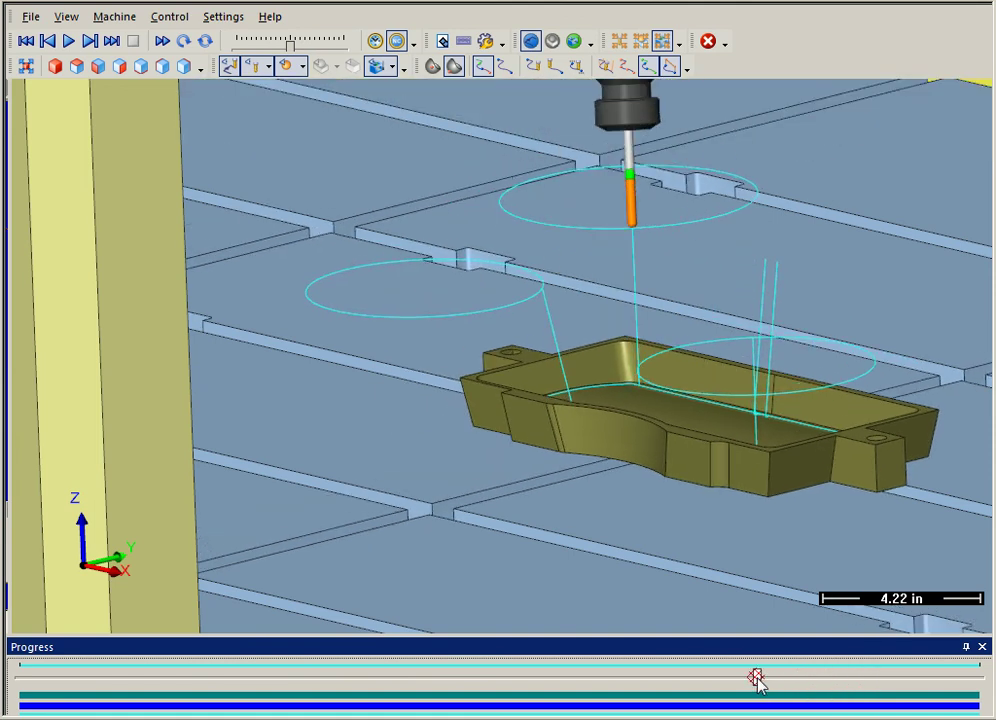